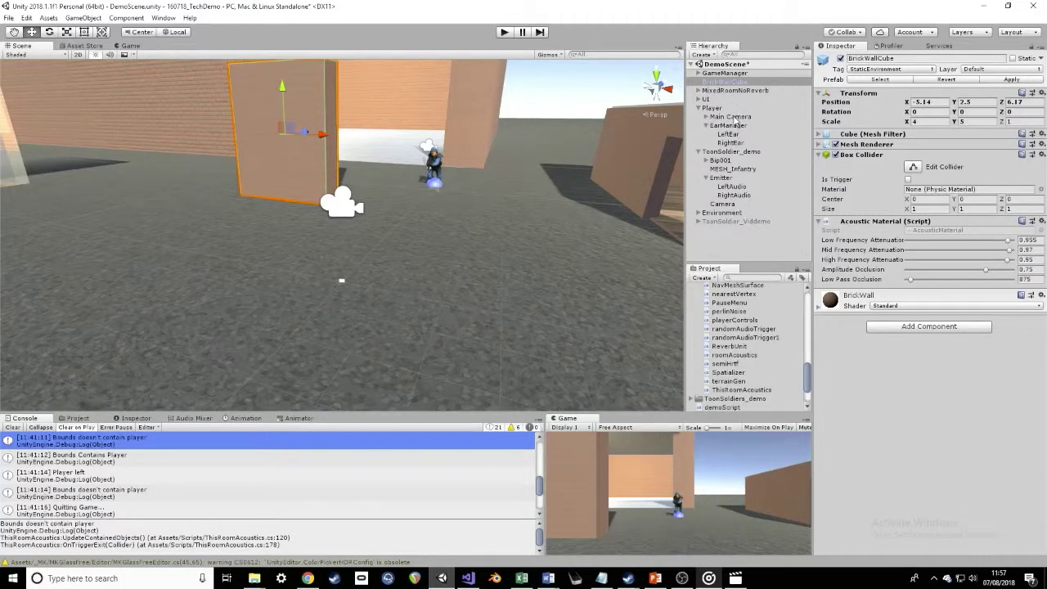
click(733, 187)
click(737, 197)
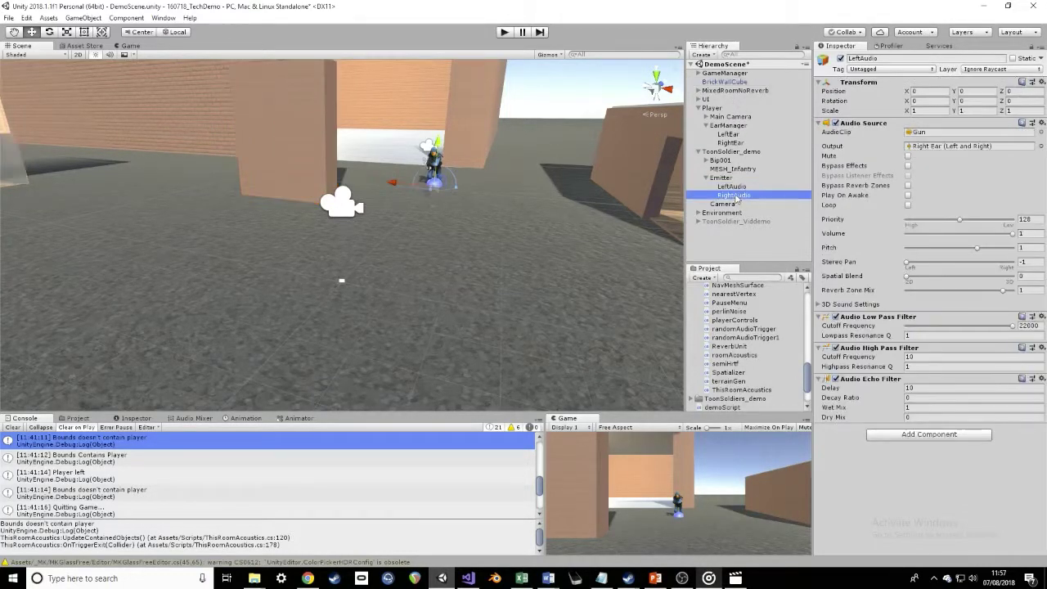
click(731, 153)
click(735, 187)
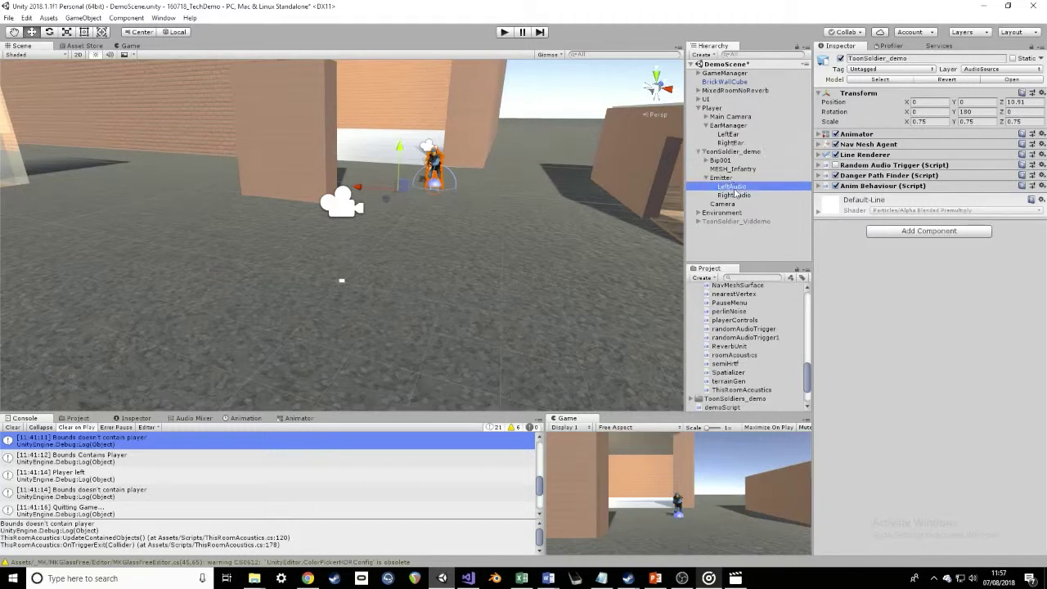
click(736, 196)
click(735, 187)
click(737, 196)
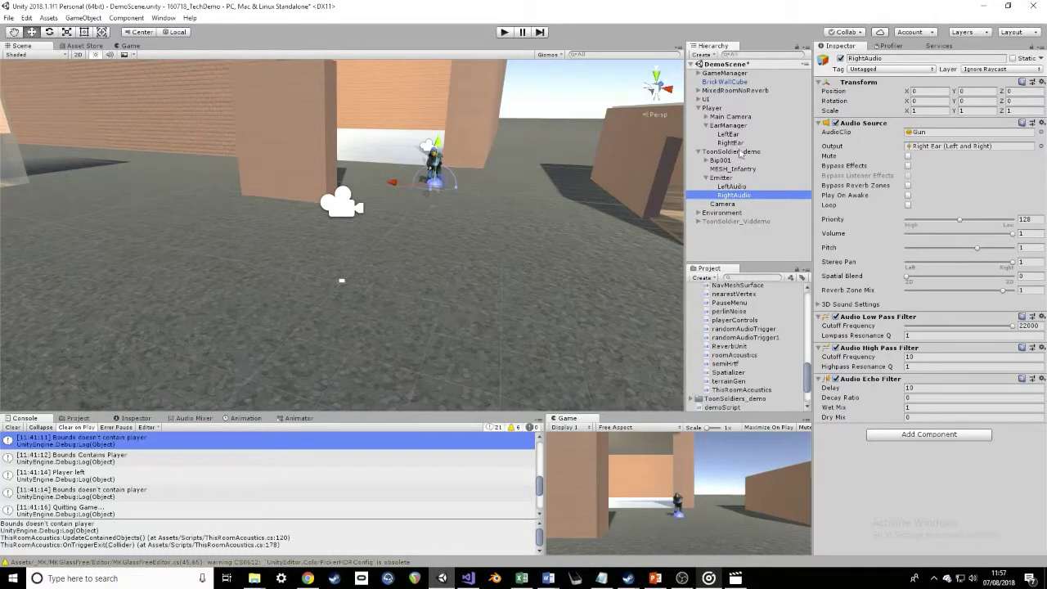
click(726, 83)
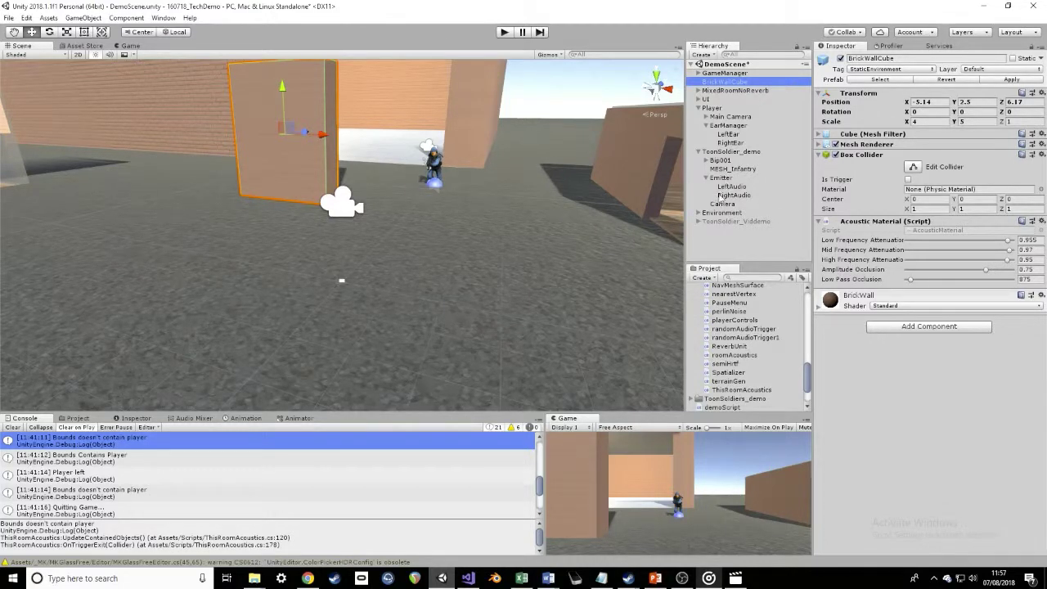
Step: Set the RightAudio emitter's Audio Echo Filter delay to 10
click(732, 195)
click(922, 389)
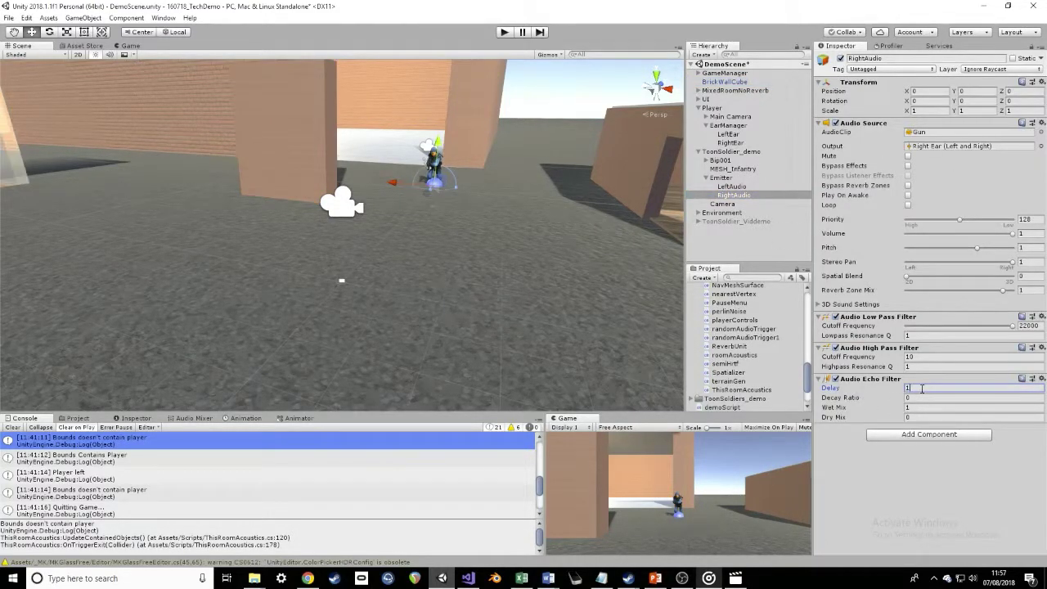
text(0)
key(Tab)
key(Tab)
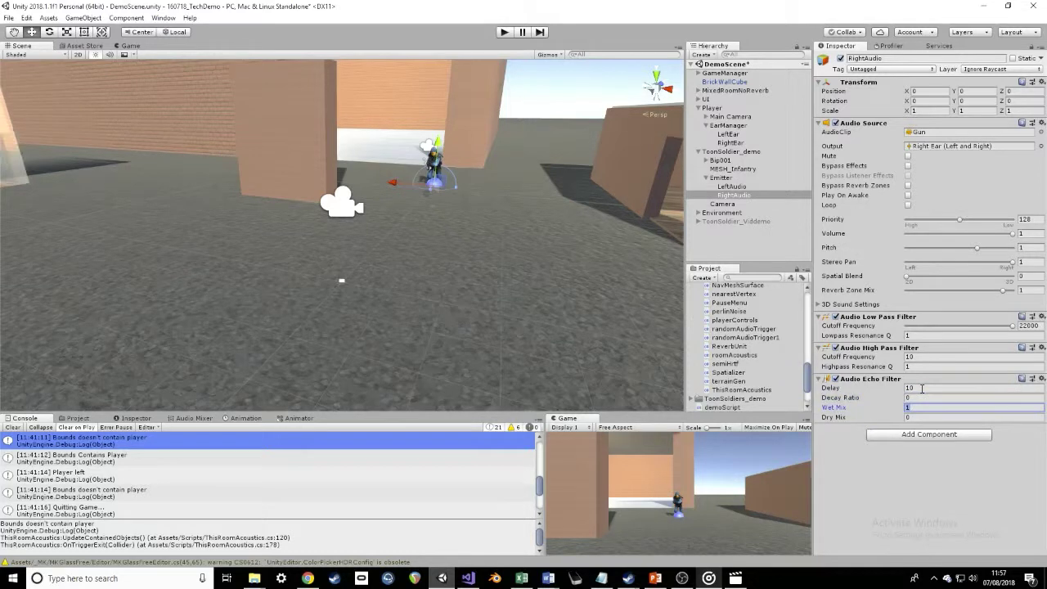
key(Tab)
Step: Step through the low-pass and high-pass filter fields, leaving cutoffs 22000 and 10 unchanged
click(929, 337)
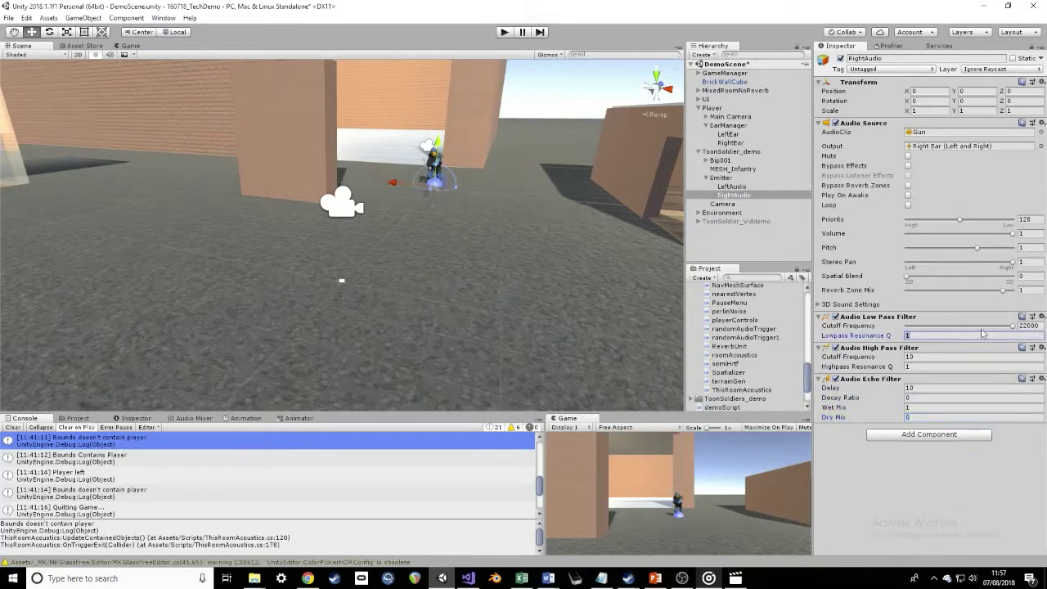
click(923, 357)
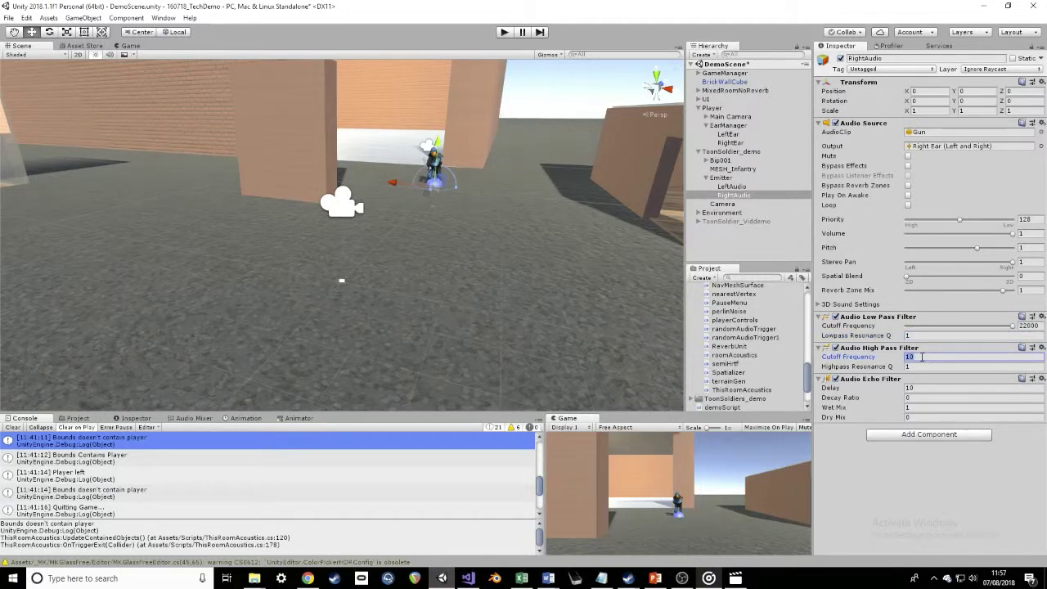
key(Tab)
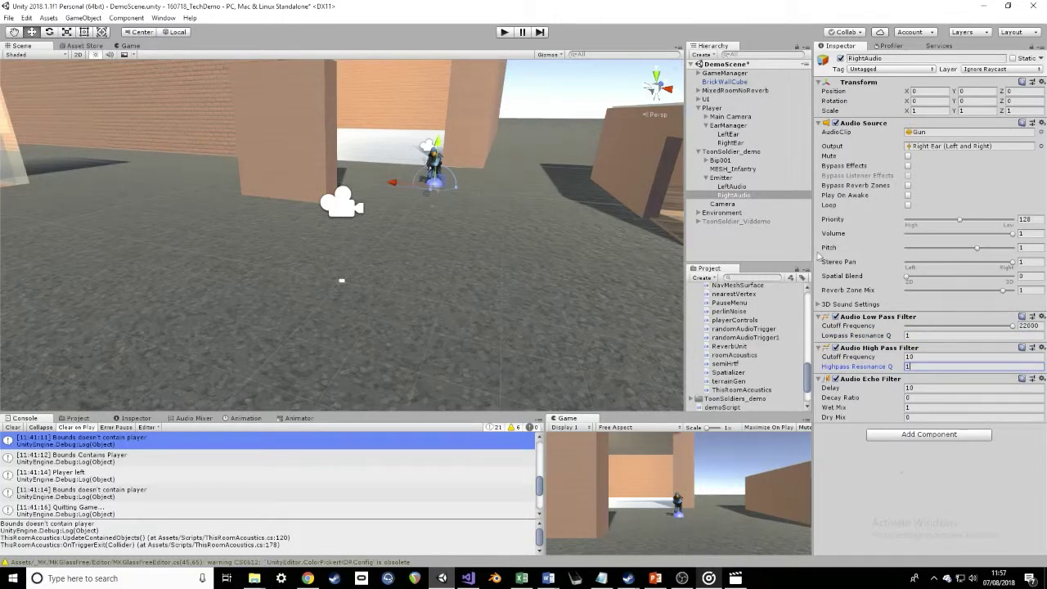
click(734, 152)
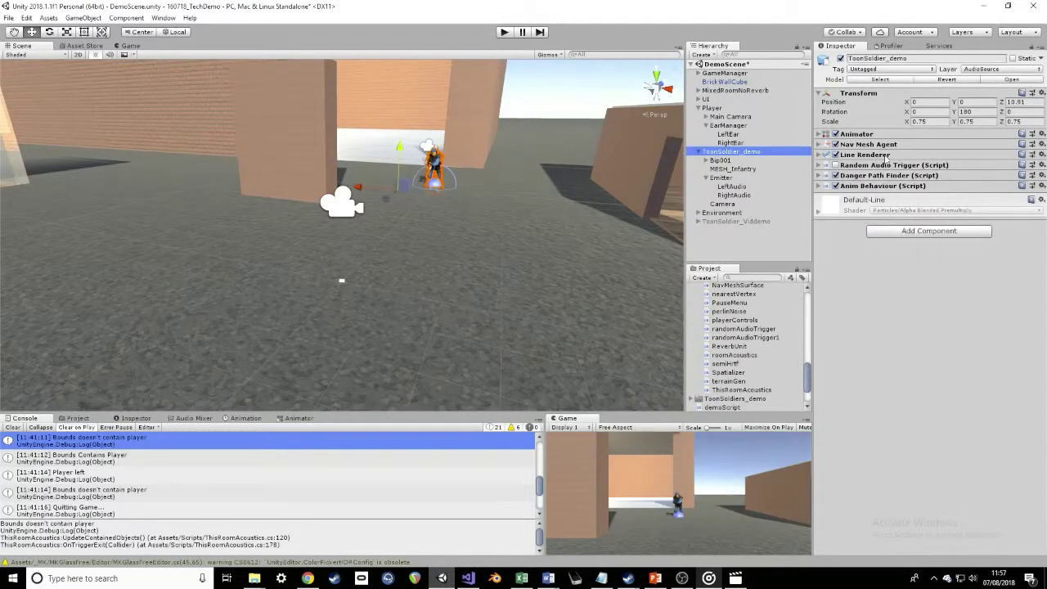
Step: Add the Can See Player script to ToonSoldier_demo and drag Player into its Target Transform
click(918, 233)
text(can)
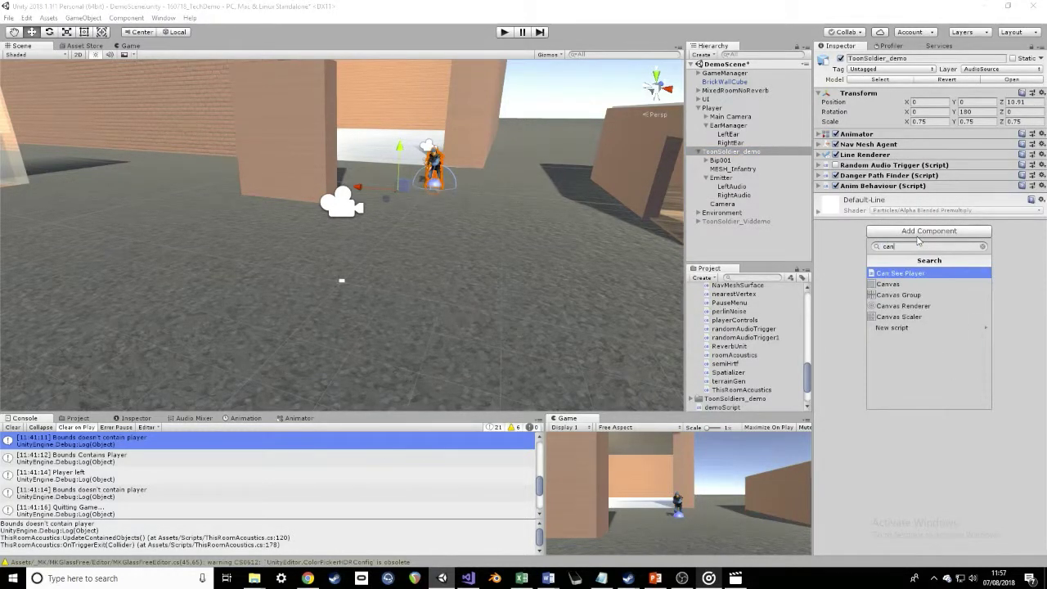
key(Return)
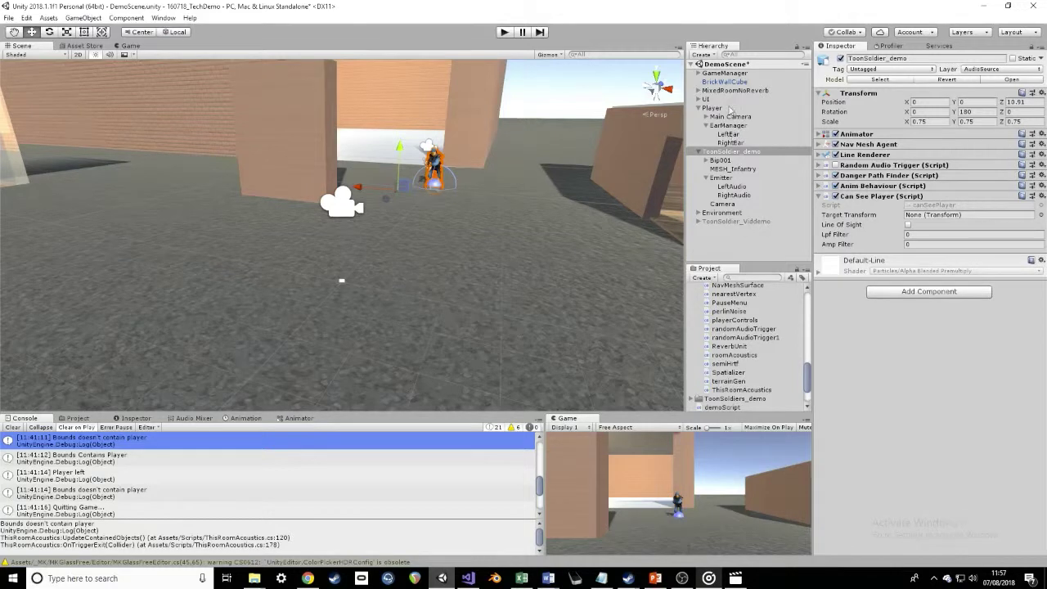
drag(713, 108, 934, 216)
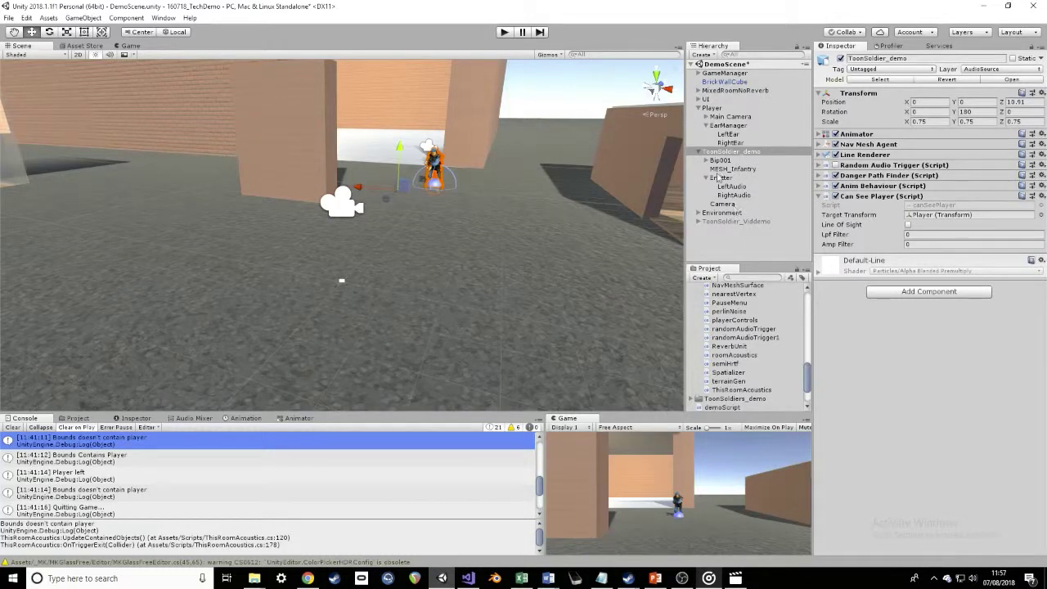
click(702, 152)
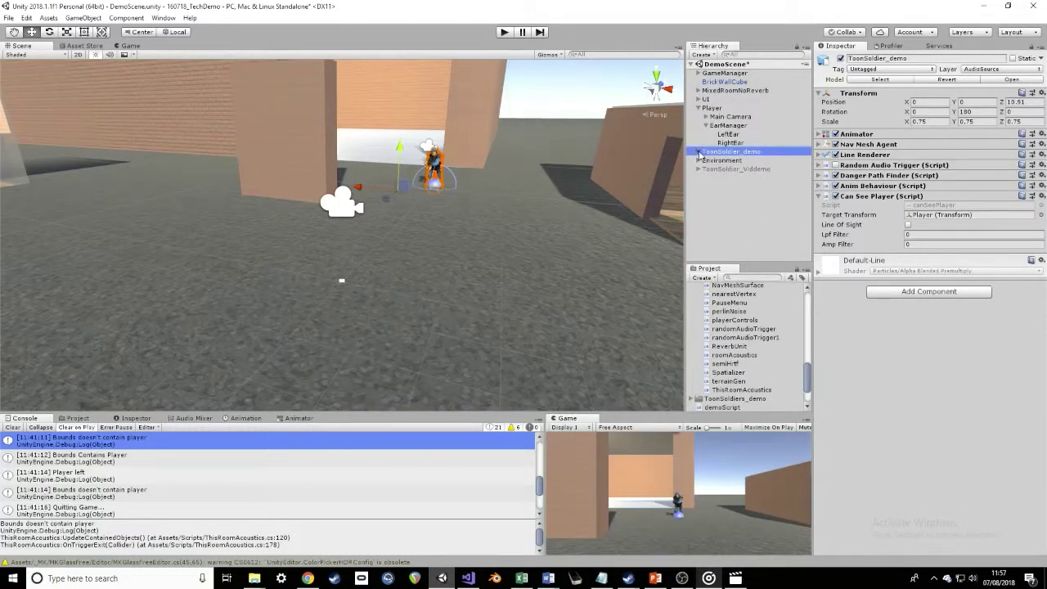
Step: Assign LowPassCutoff to go.GetComponent<canSeePlayer>().LpfFilter in demoScript's Update
key(BackSpace)
key(BackSpace)
key(BackSpace)
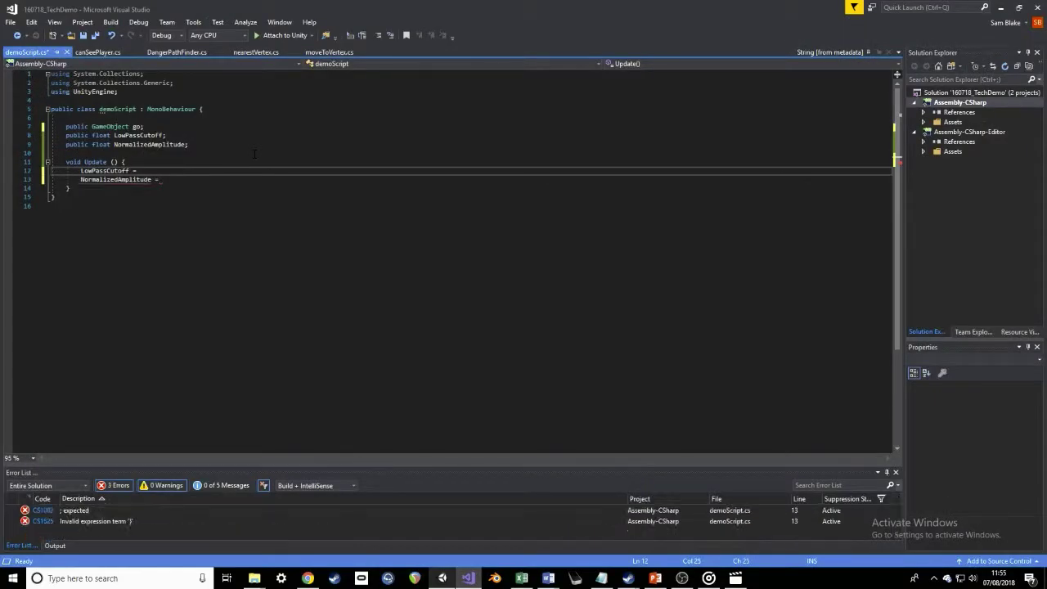
click(250, 180)
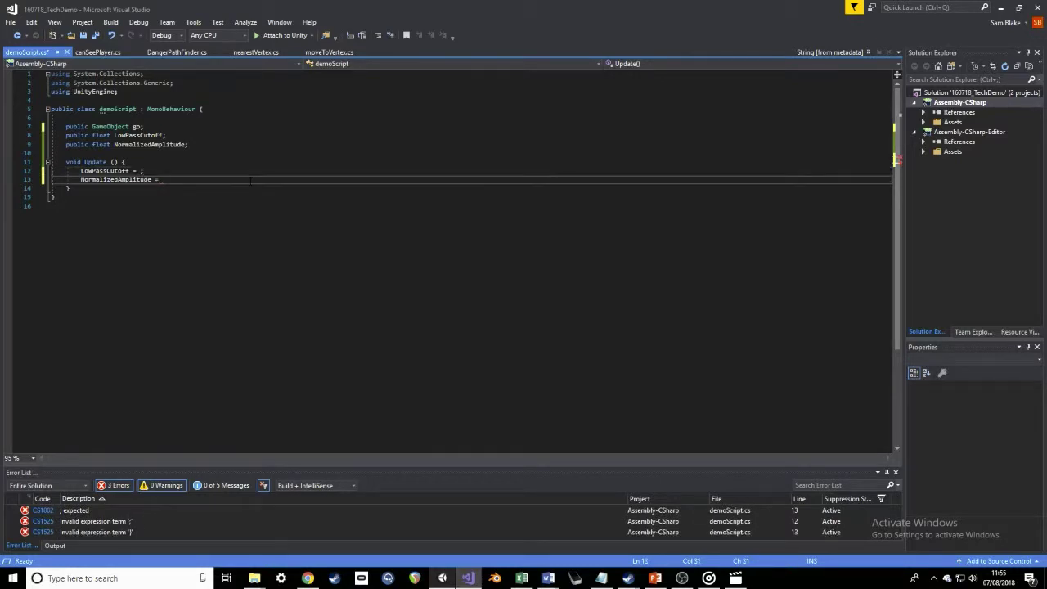
text(;)
click(140, 170)
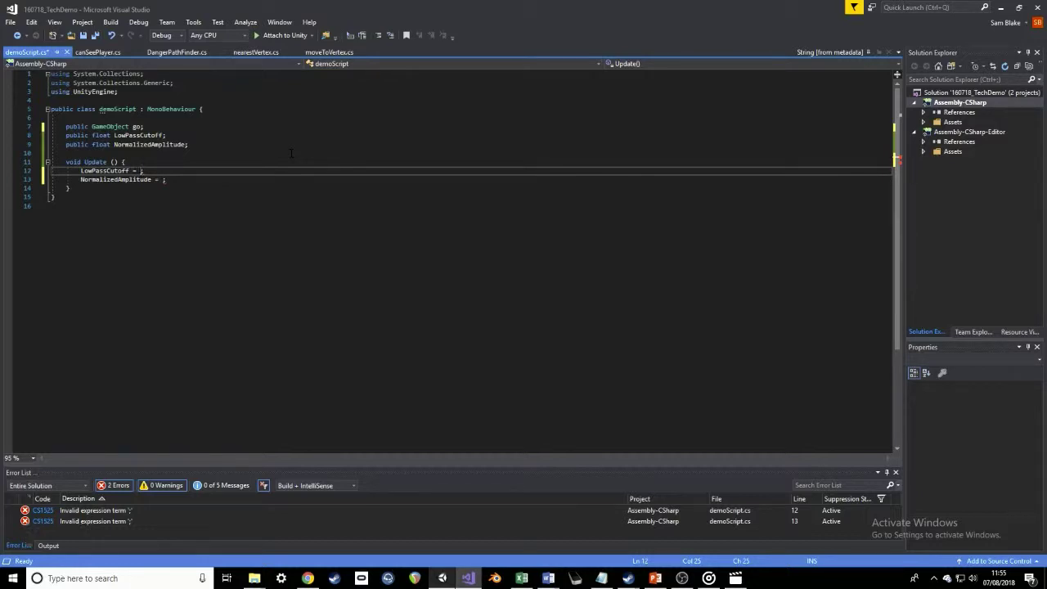
text(go.)
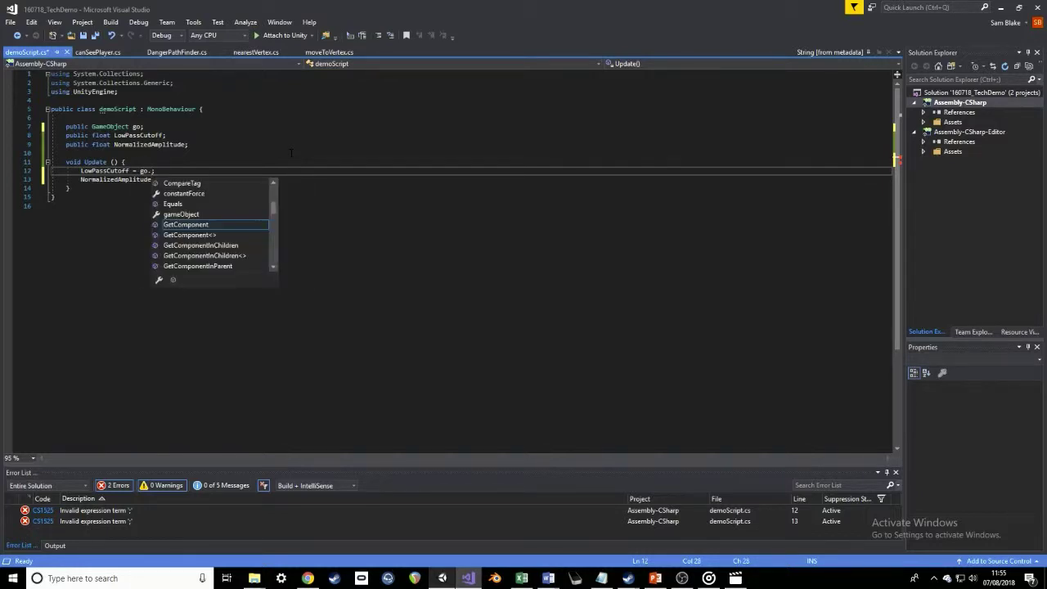
text(GetComponent)
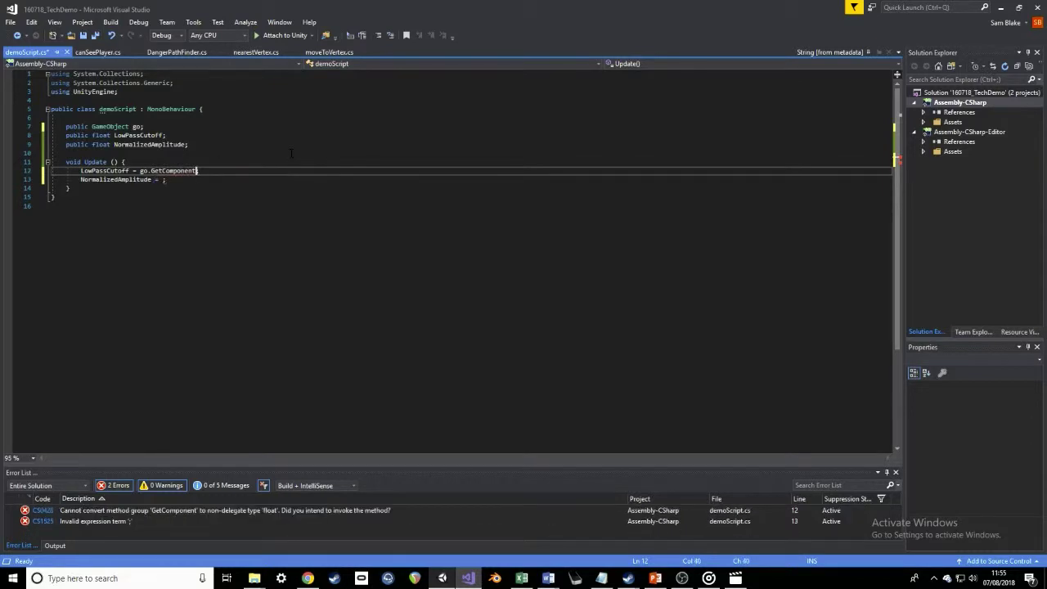
text(<canSeePlayer)
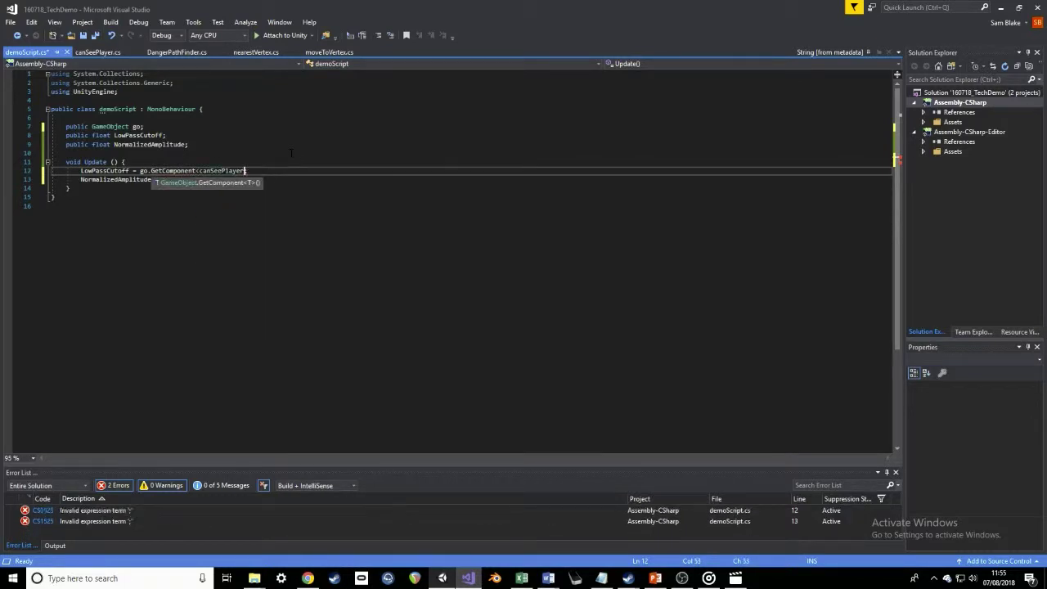
text(;)
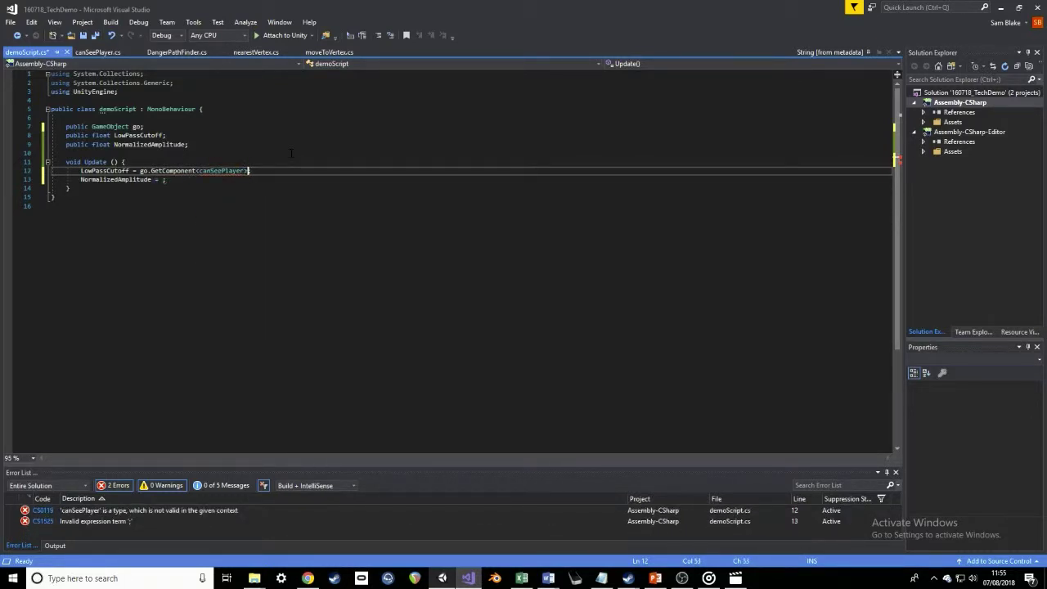
text(>().)
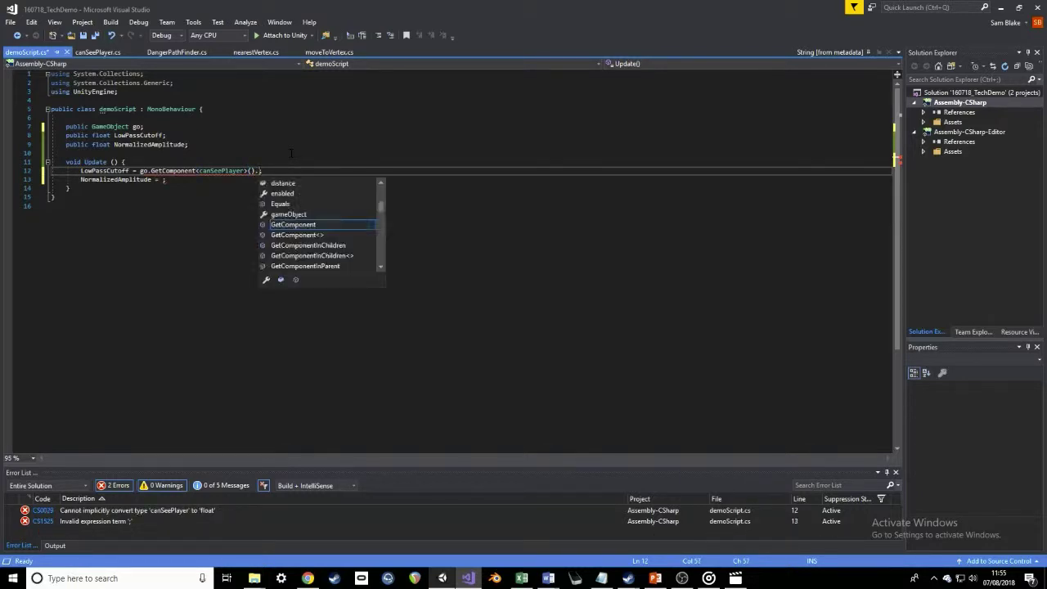
text(lpf)
key(Tab)
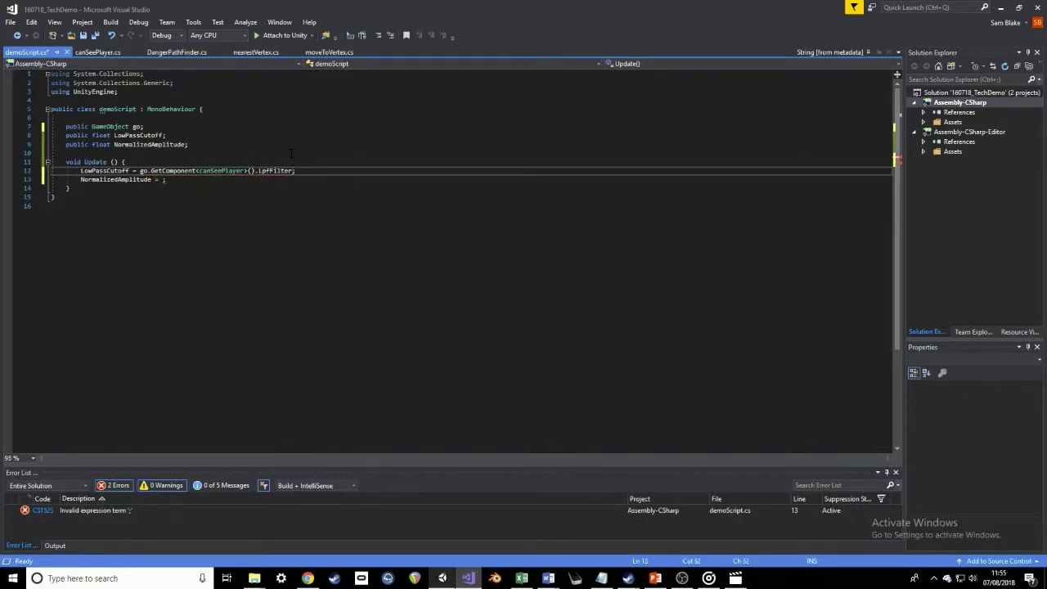
Step: Make NormalizedAmplitude read go.GetComponent<canSeePlayer>().AmpFilter
text(go.)
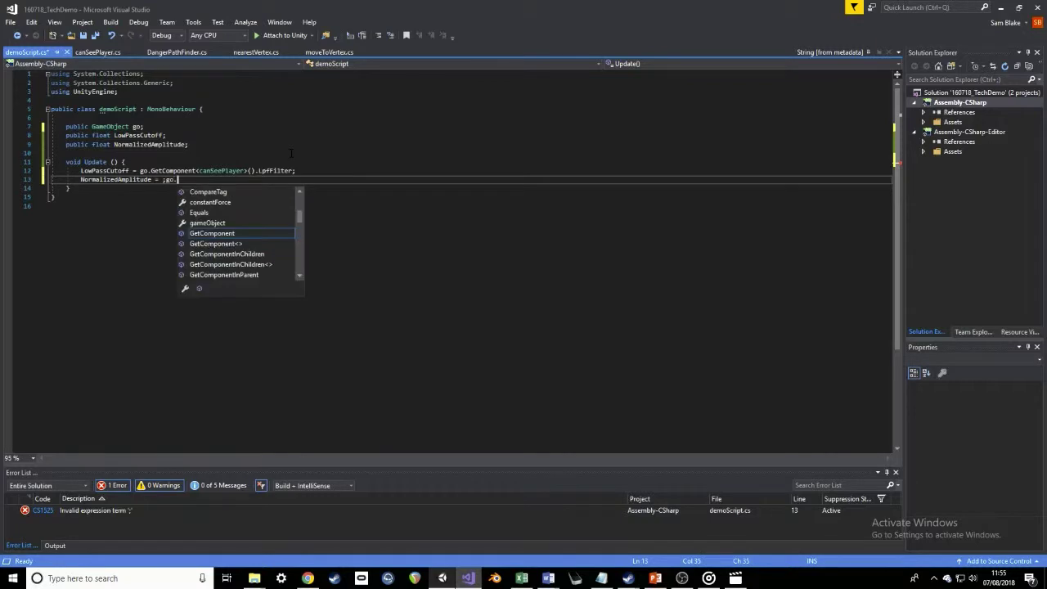
text(Get)
key(Tab)
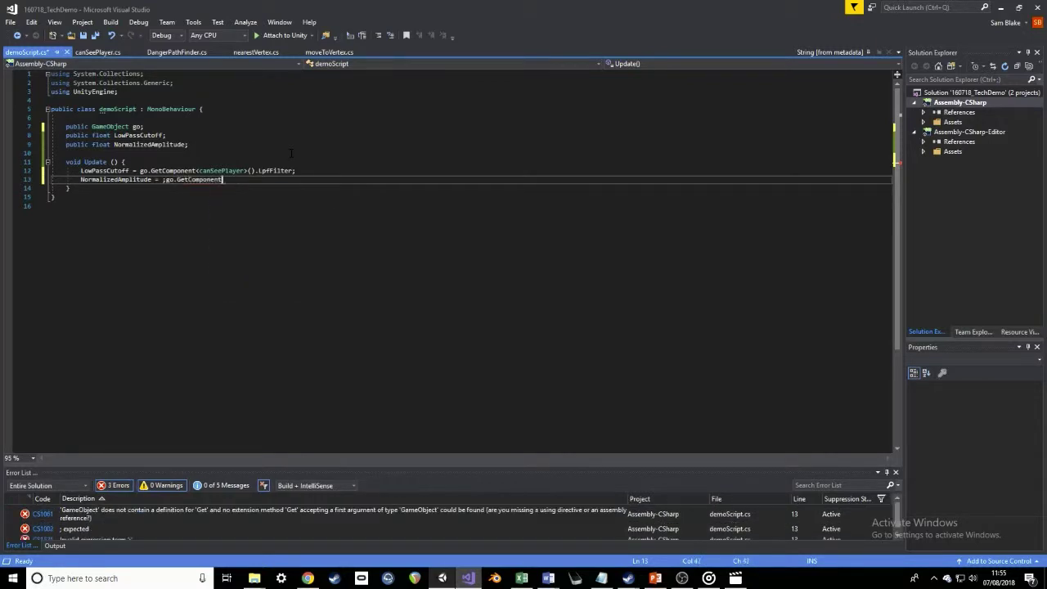
text(<can>)
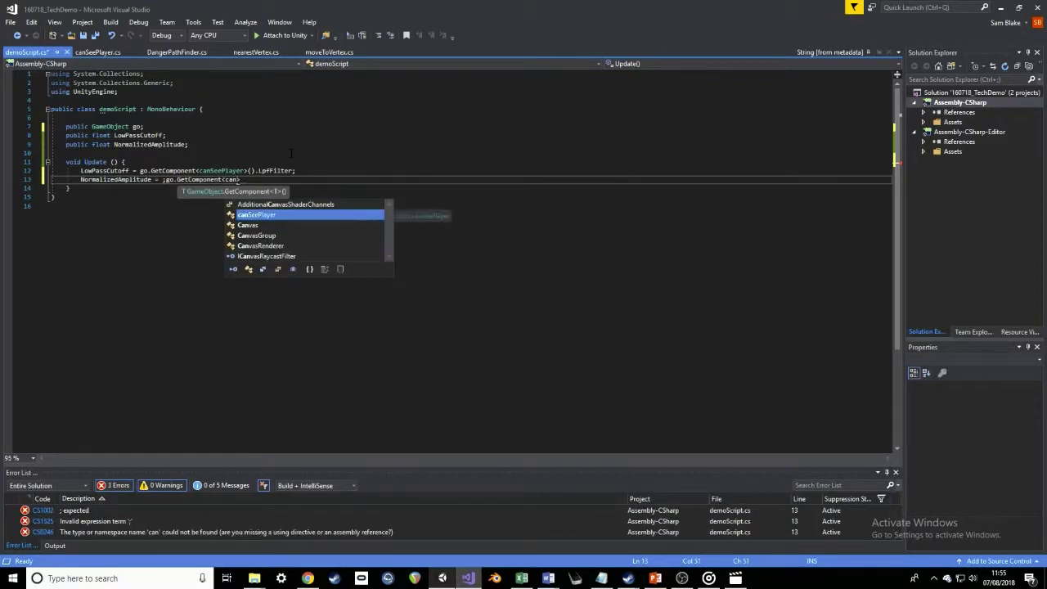
key(Tab)
text(>)
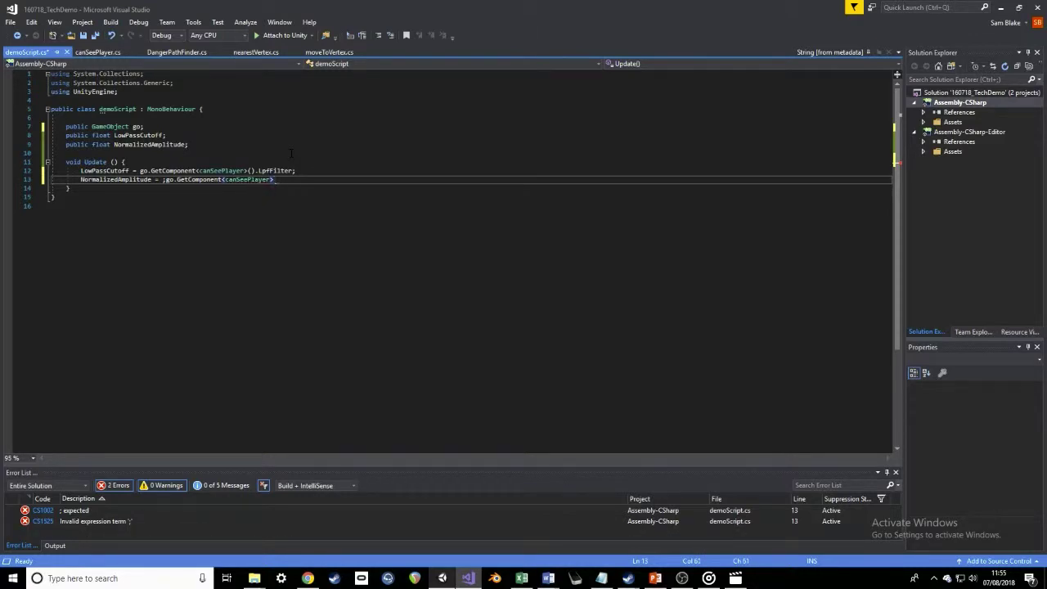
text(().)
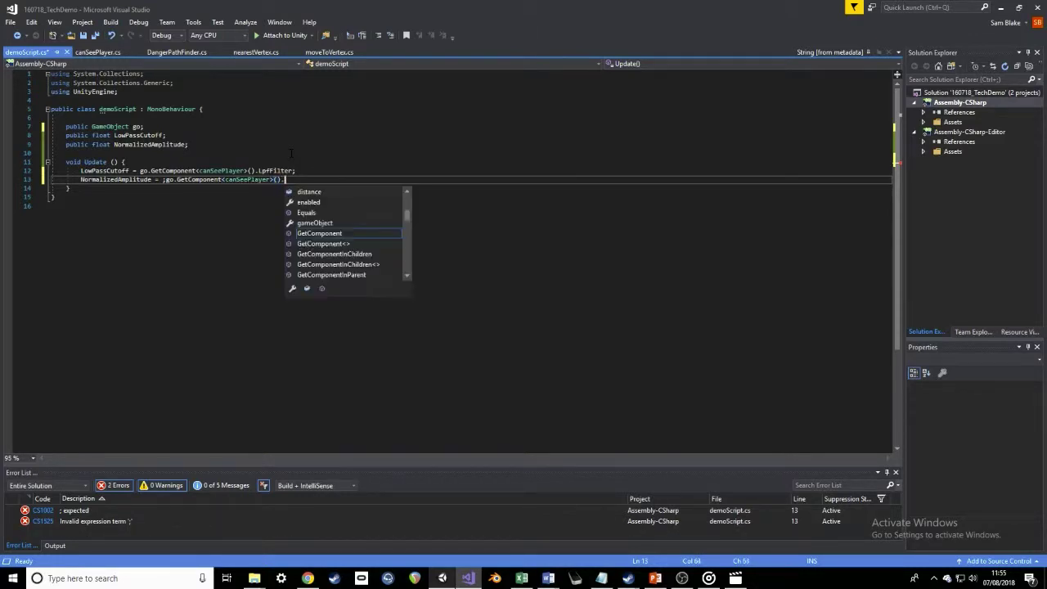
text(Amp)
key(Tab)
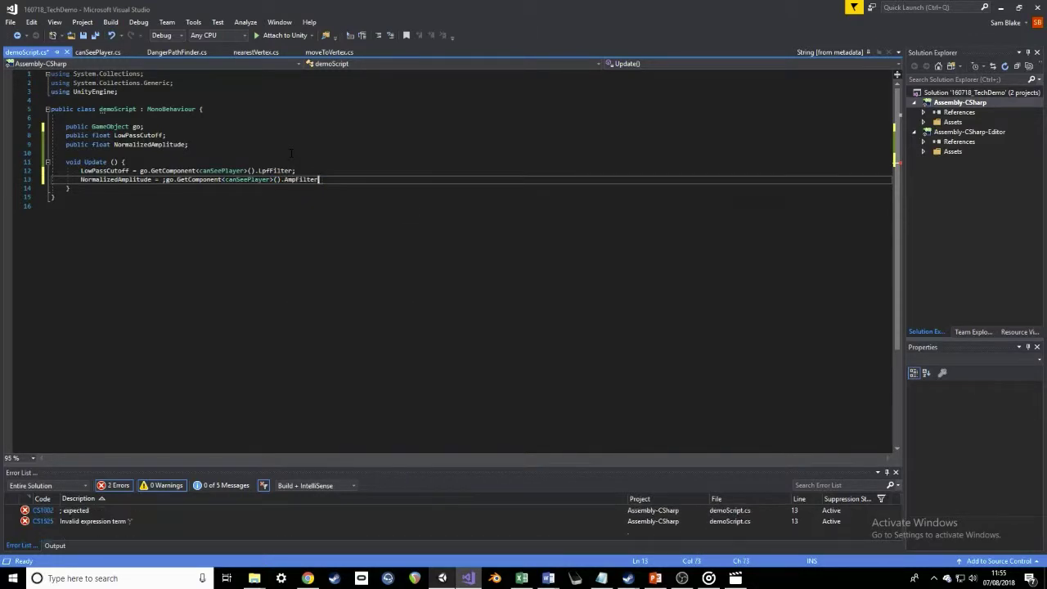